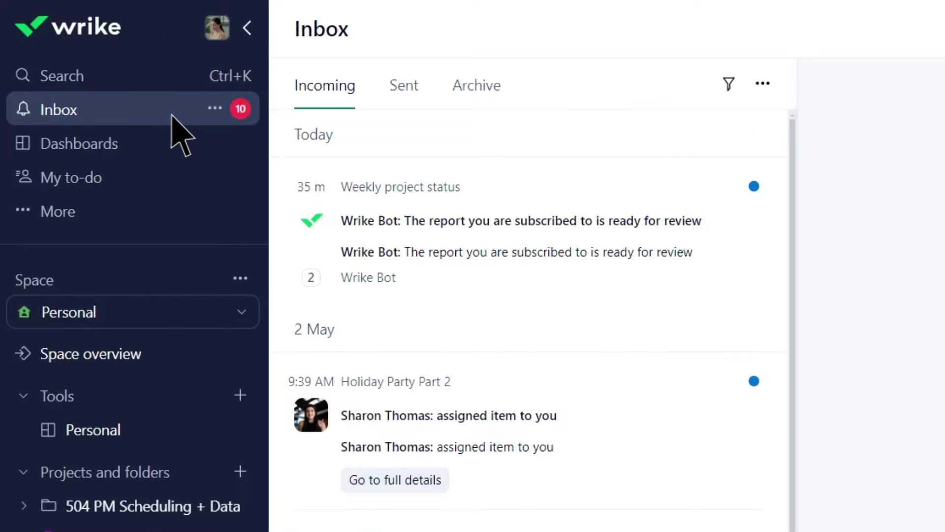
# Step: Search the workspace for 'req' and expand the list of matching projects and folders
pyautogui.click(168, 70)
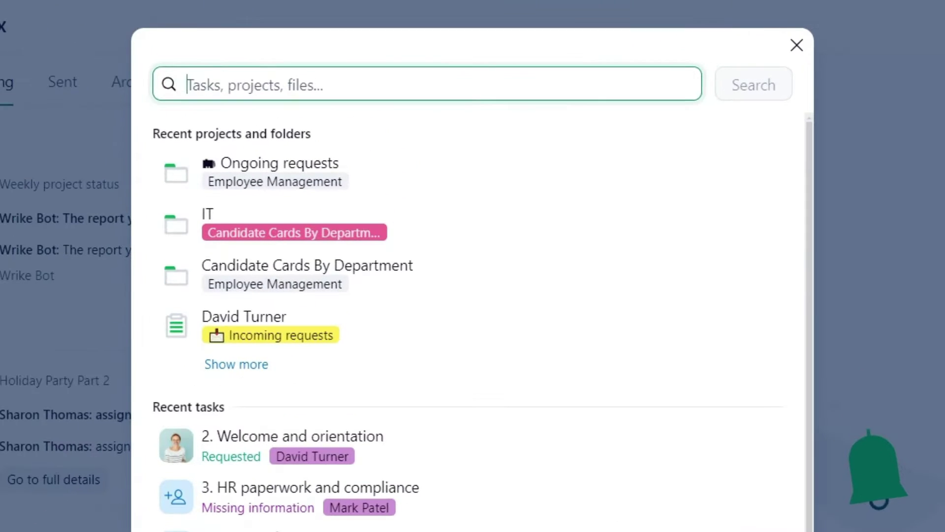
pyautogui.write('requests')
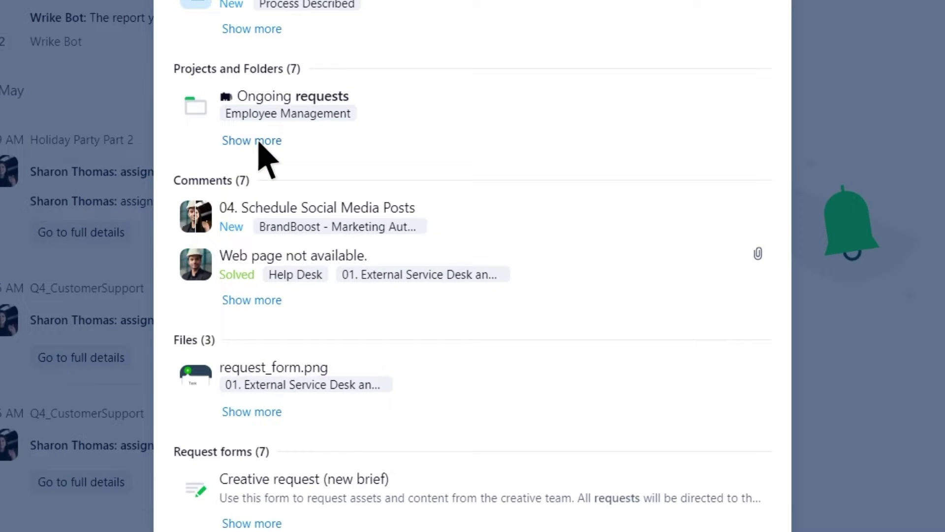
pyautogui.click(259, 141)
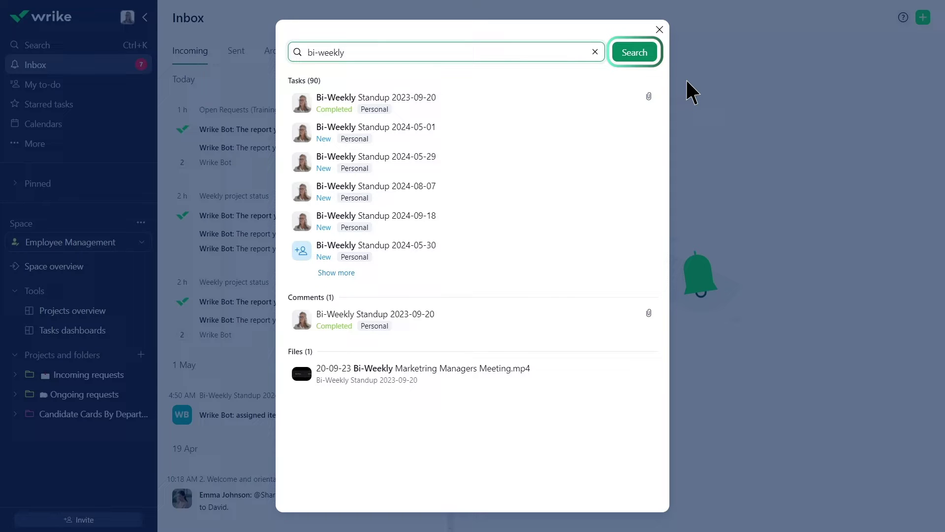
# Step: Open the full bi-weekly results page and add an Assignee filter limited to my tasks
pyautogui.click(633, 52)
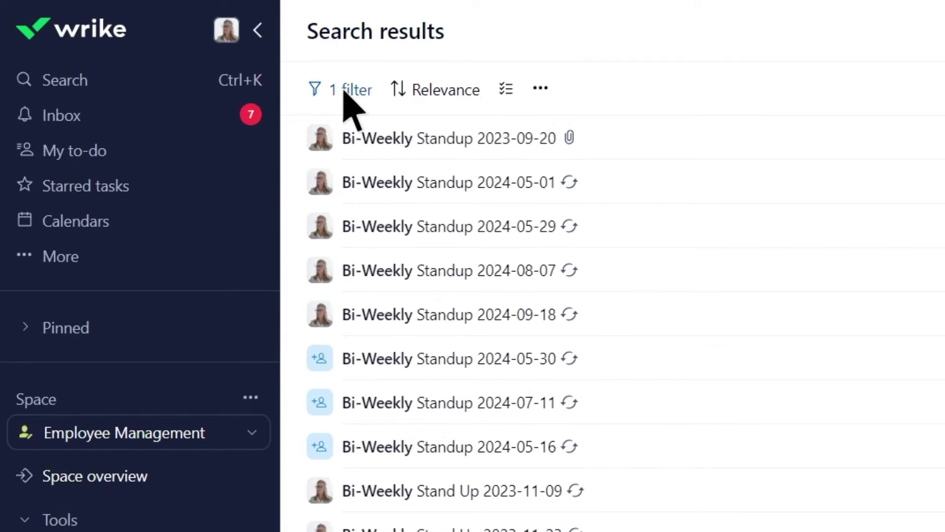
pyautogui.click(351, 93)
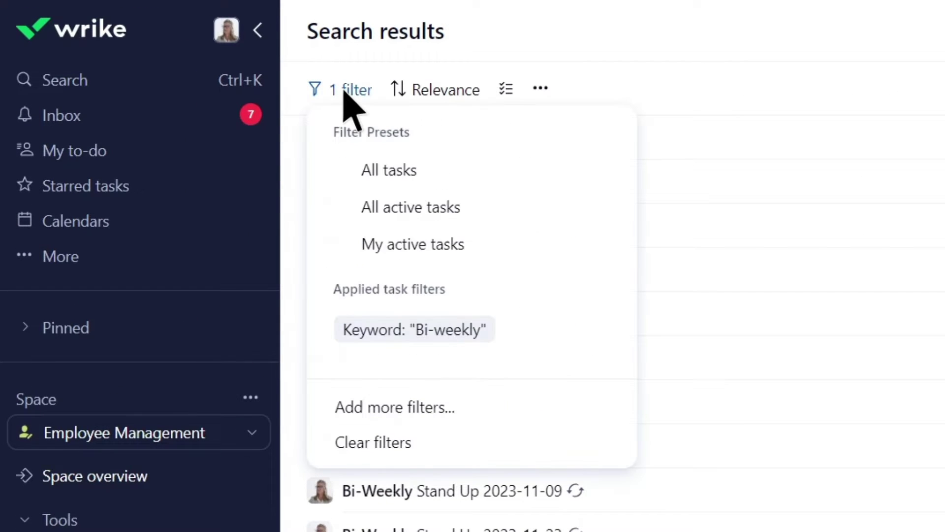
pyautogui.click(459, 413)
pyautogui.click(690, 200)
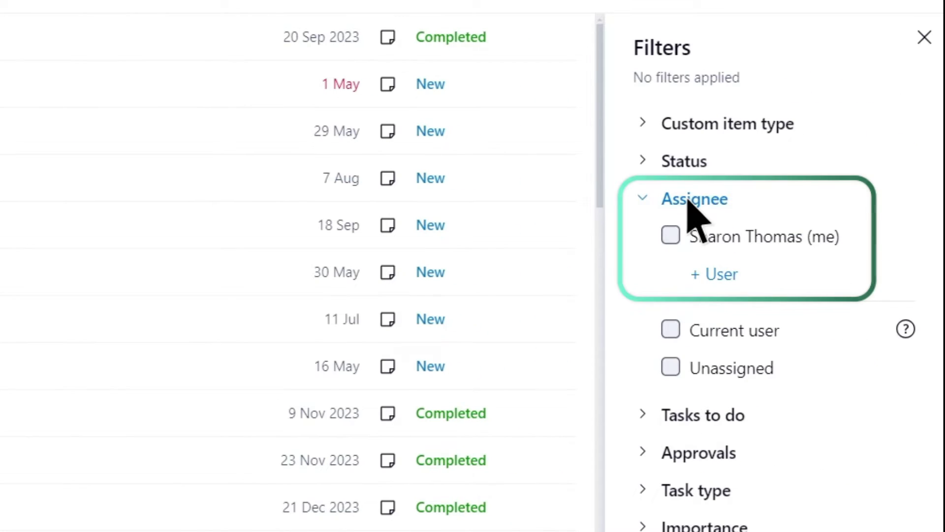
pyautogui.click(671, 235)
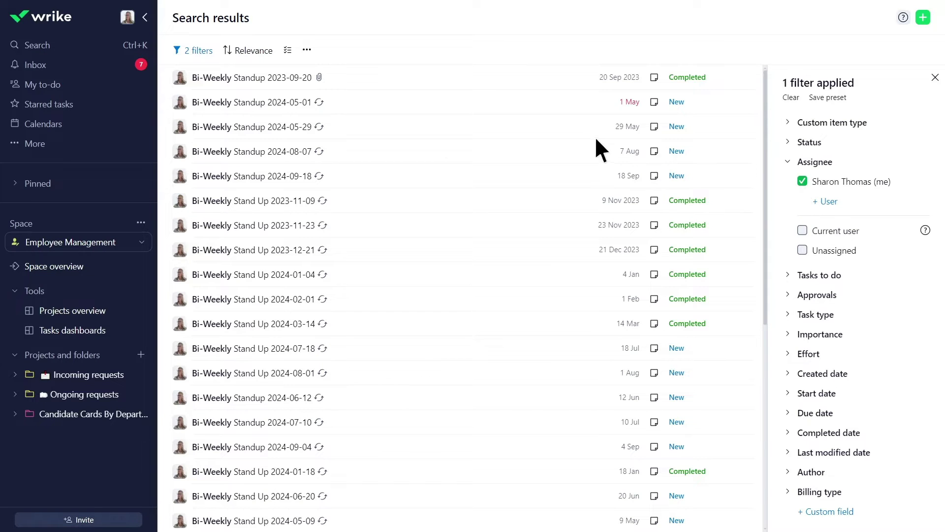
# Step: Show task durations and folder names in the results list
pyautogui.click(307, 50)
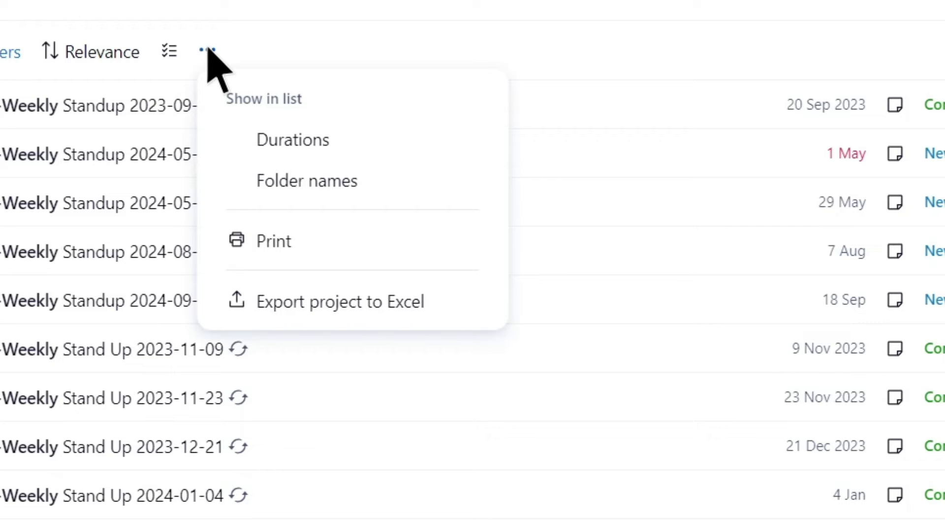
pyautogui.click(292, 119)
pyautogui.click(373, 182)
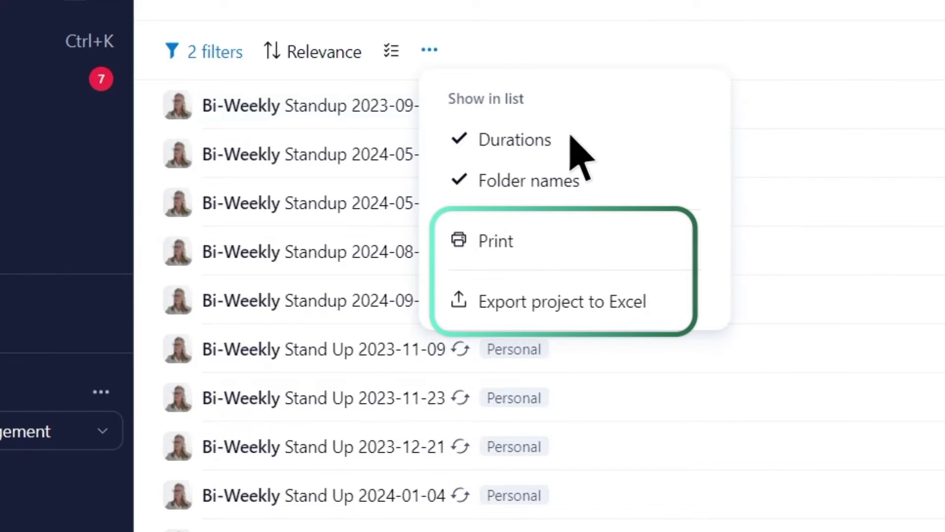
pyautogui.click(438, 72)
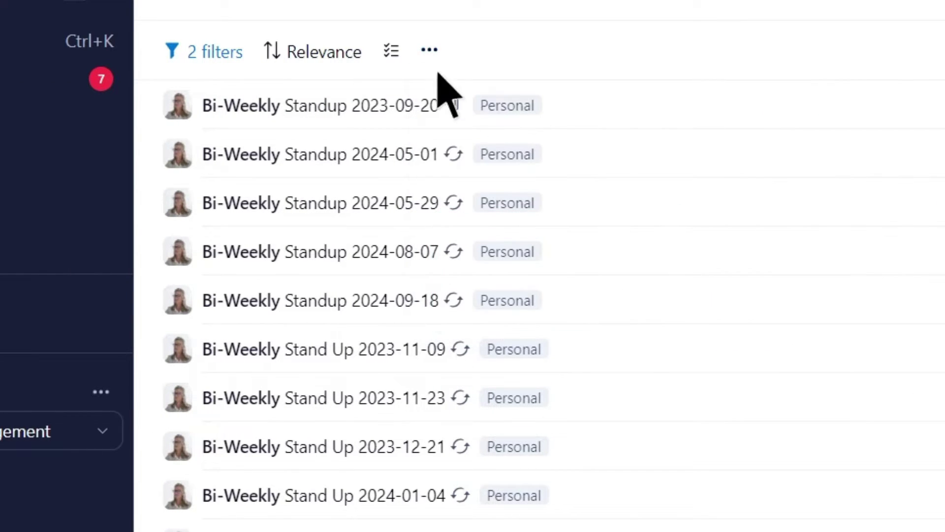
# Step: Mass-select all 34 Bi-Weekly tasks and add them to Employee Management
pyautogui.click(392, 51)
pyautogui.click(350, 52)
pyautogui.click(509, 50)
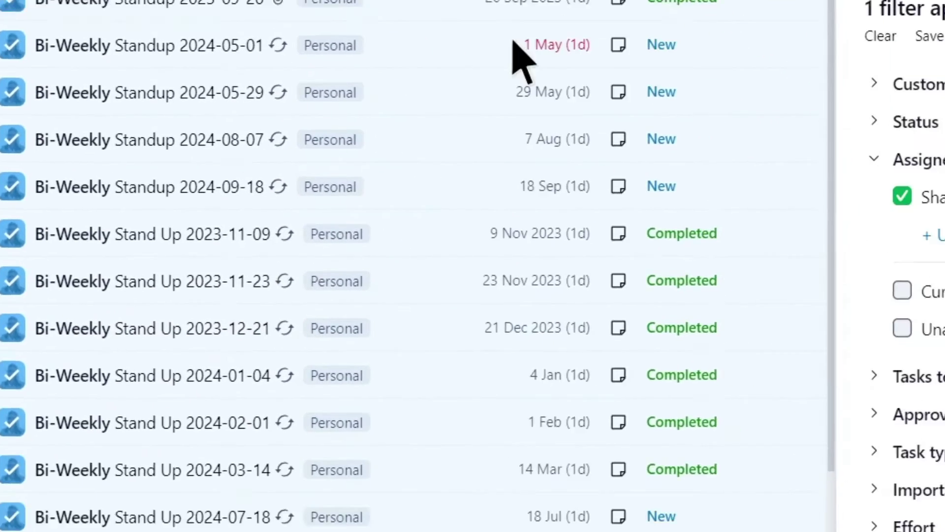
pyautogui.moveTo(736, 169)
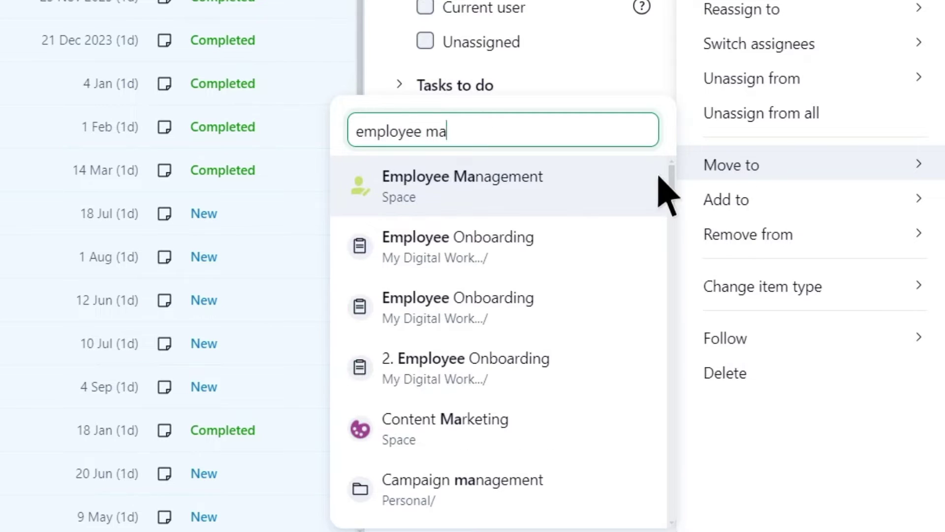
pyautogui.click(586, 185)
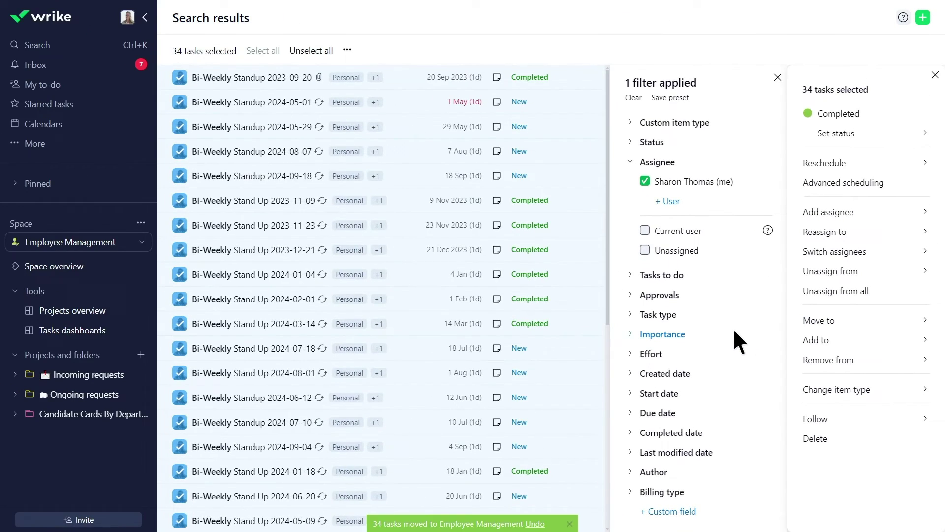
pyautogui.click(312, 51)
# Step: Sort results by status and open Bi-Weekly Standup 2023-11-01 in a separate tab
pyautogui.click(248, 50)
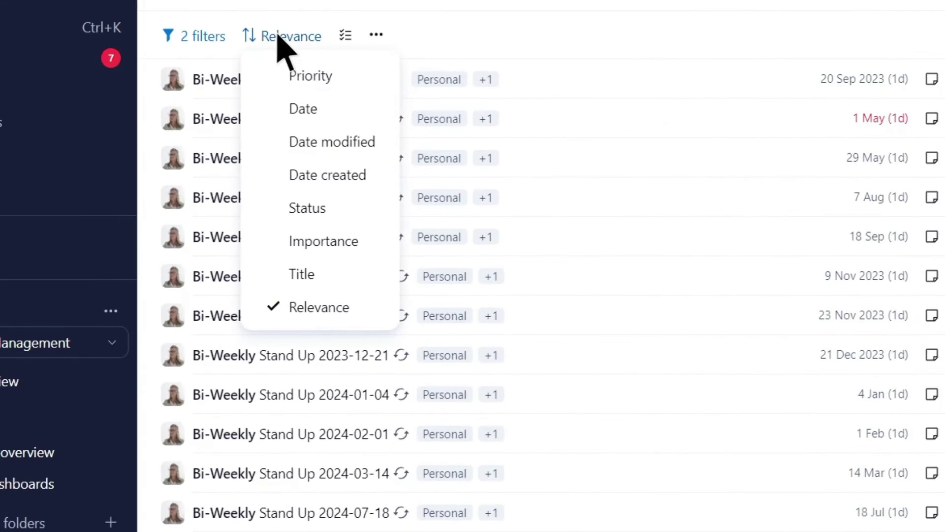
pyautogui.click(354, 208)
pyautogui.scroll(-10, 357, 209)
pyautogui.rightClick(315, 352)
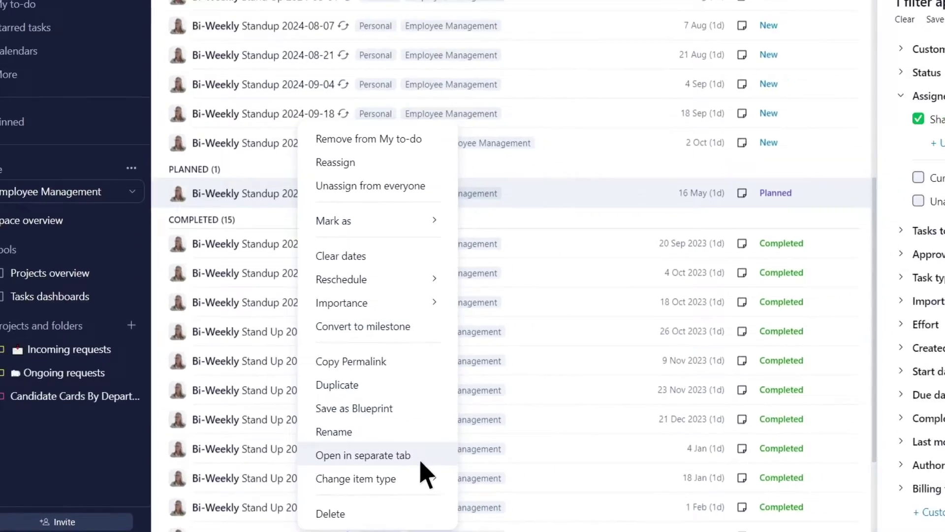
pyautogui.click(421, 463)
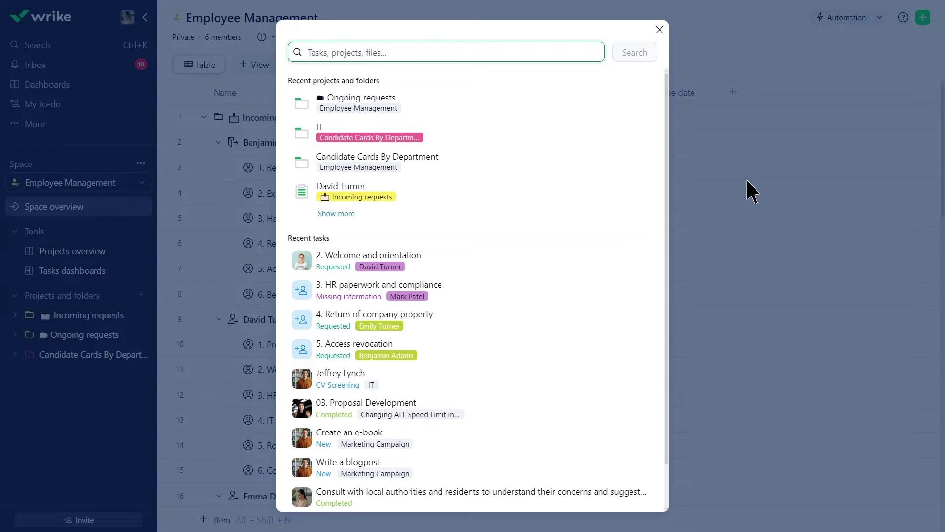
# Step: Search for 'access' and limit the results to the Employee Management space
pyautogui.write('access')
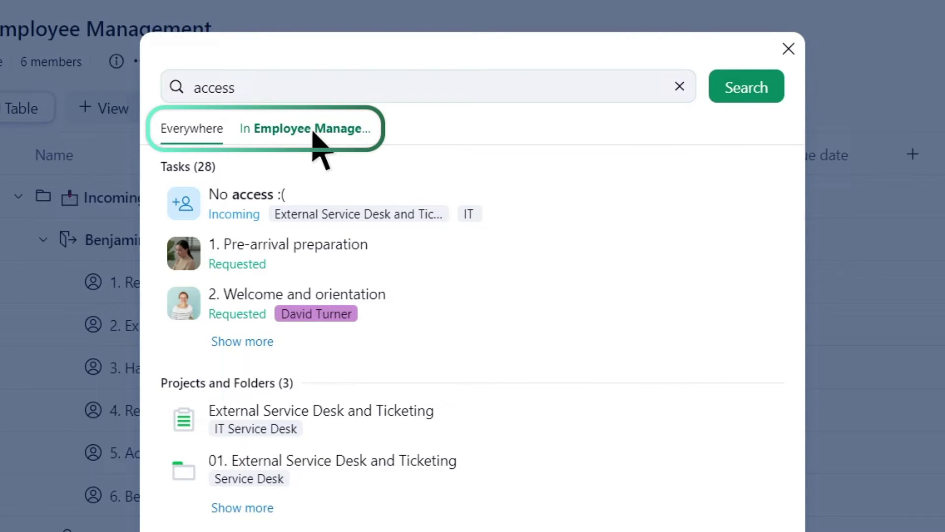
pyautogui.click(314, 132)
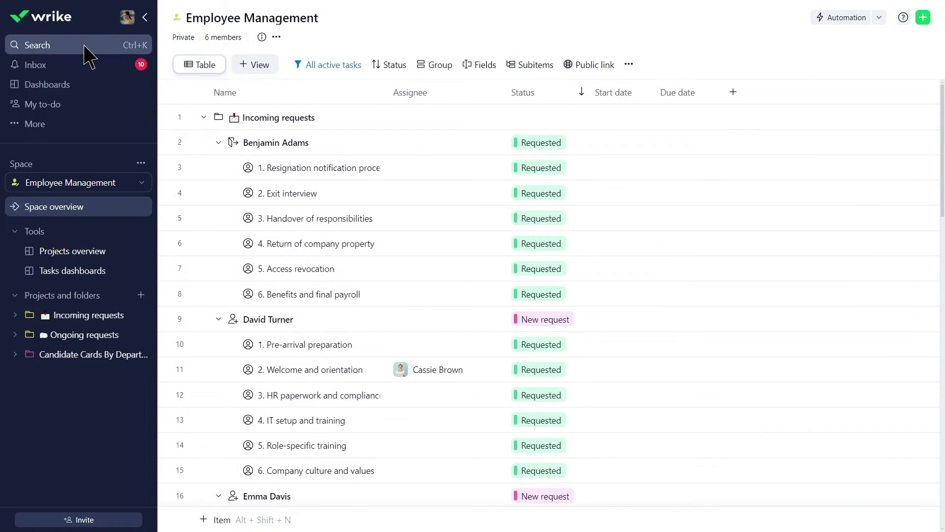
# Step: Open search and browse the full list of recently viewed tasks
pyautogui.click(84, 46)
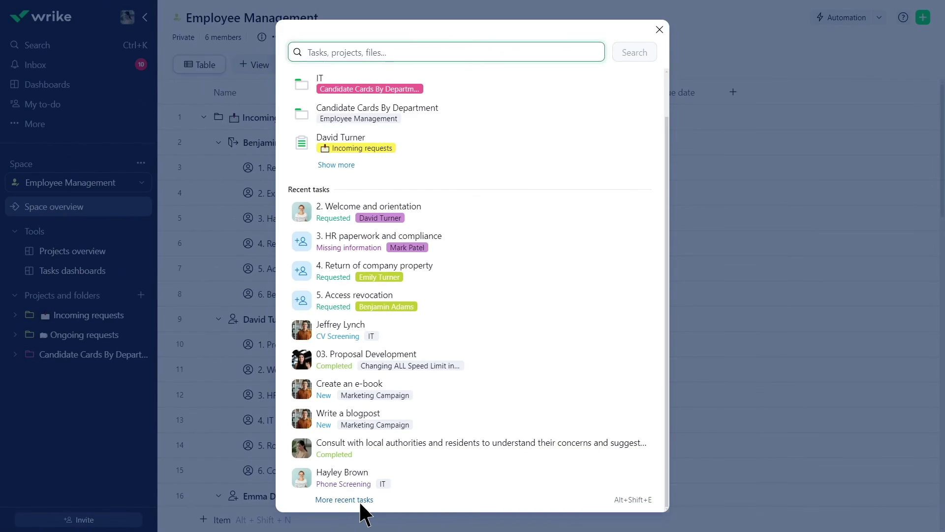
pyautogui.click(261, 498)
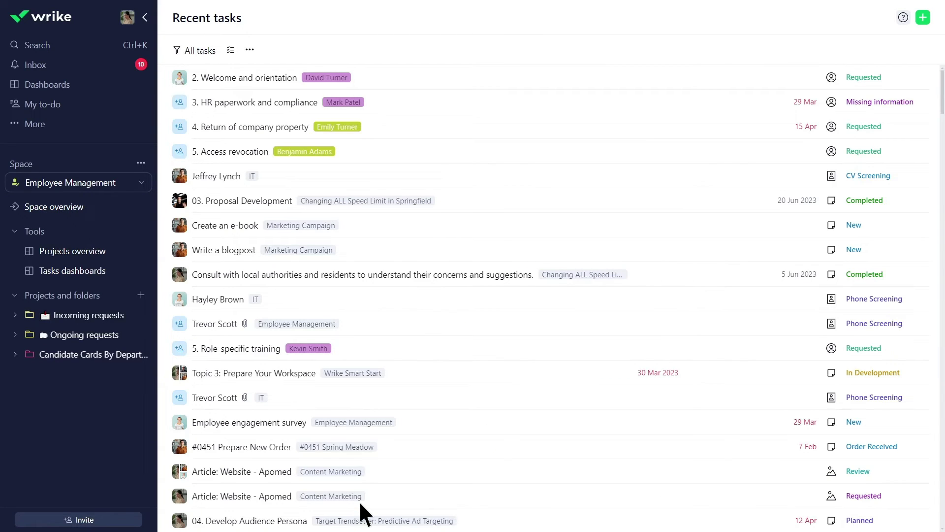
pyautogui.scroll(-3, 656, 127)
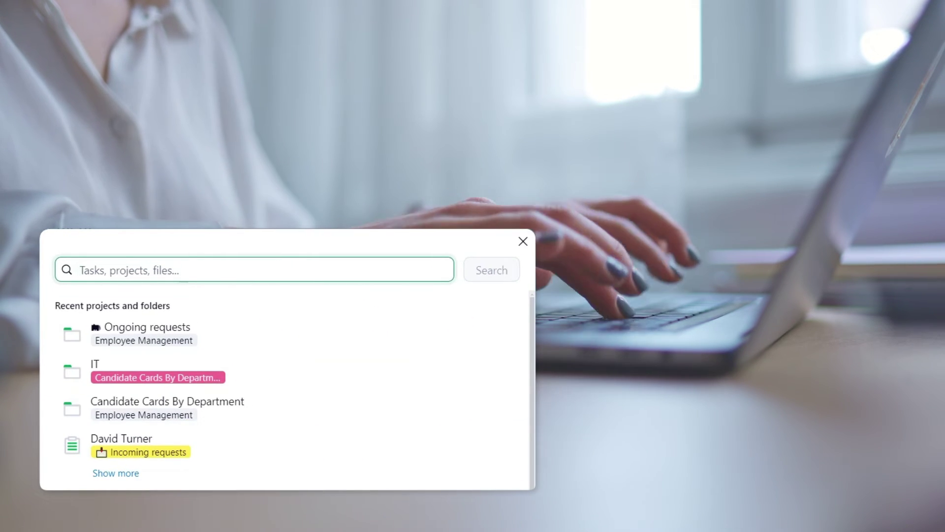
# Step: Run a wildcard search for 'lyn*' to match partial candidate names
pyautogui.write('lyn*')
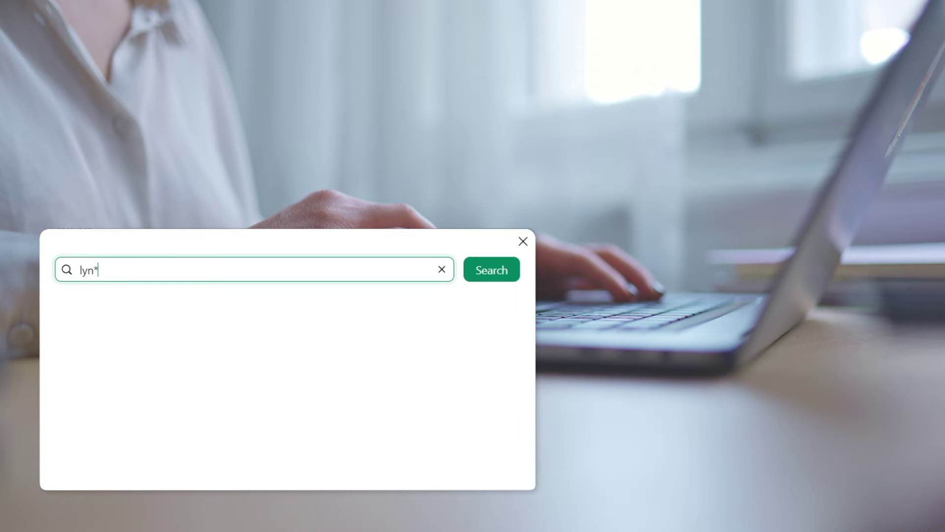
pyautogui.press('Return')
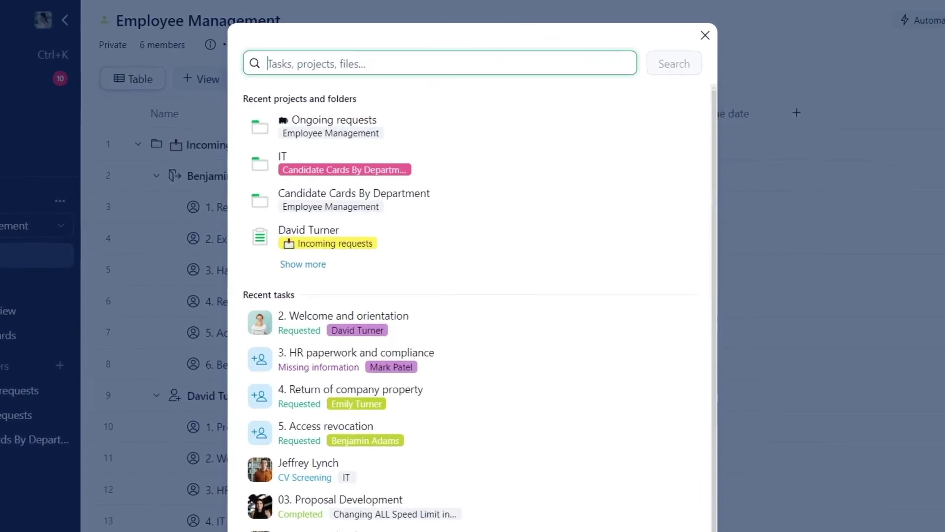
# Step: Search for 'access', then replace it with the start of a quoted phrase, "ac
pyautogui.write('access')
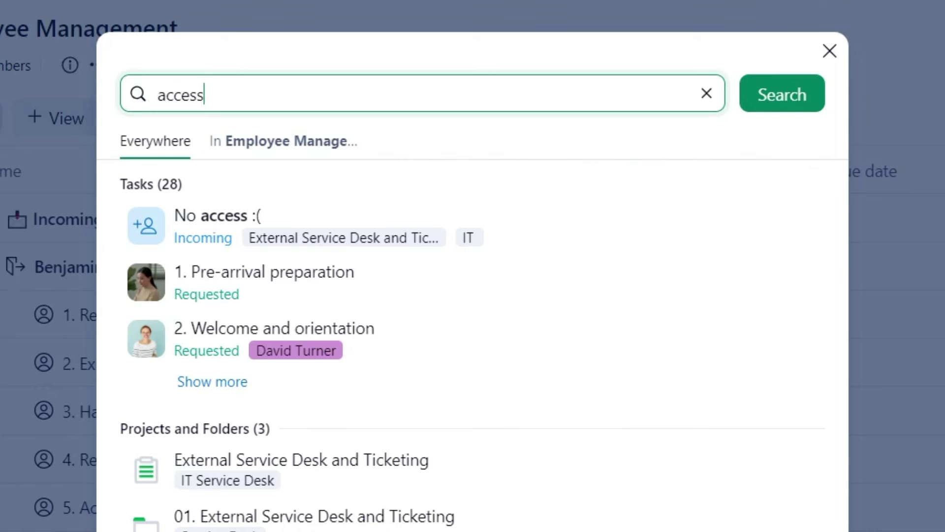
pyautogui.hotkey('ctrl', 'a')
pyautogui.write('"ac')
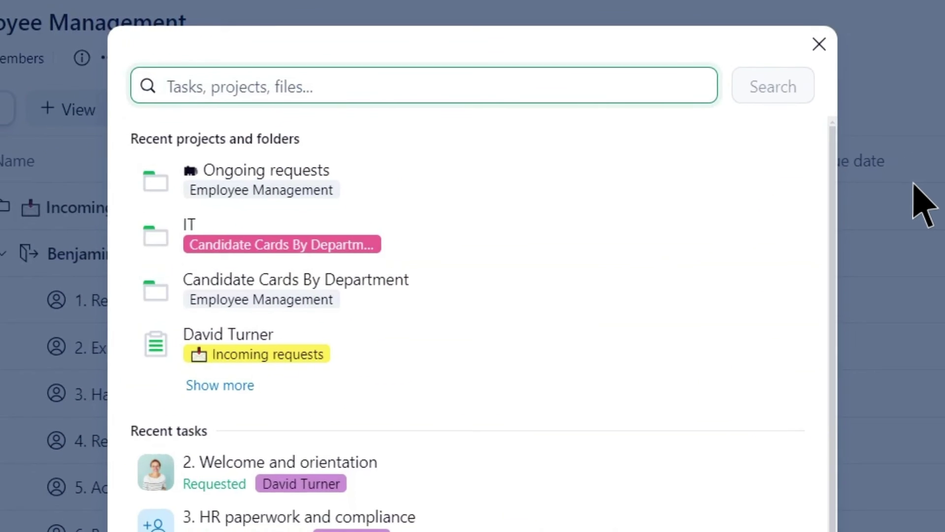
# Step: Search 'comment: checklist' and open the matching task 2. Welcome and orientation
pyautogui.write('comment: c')
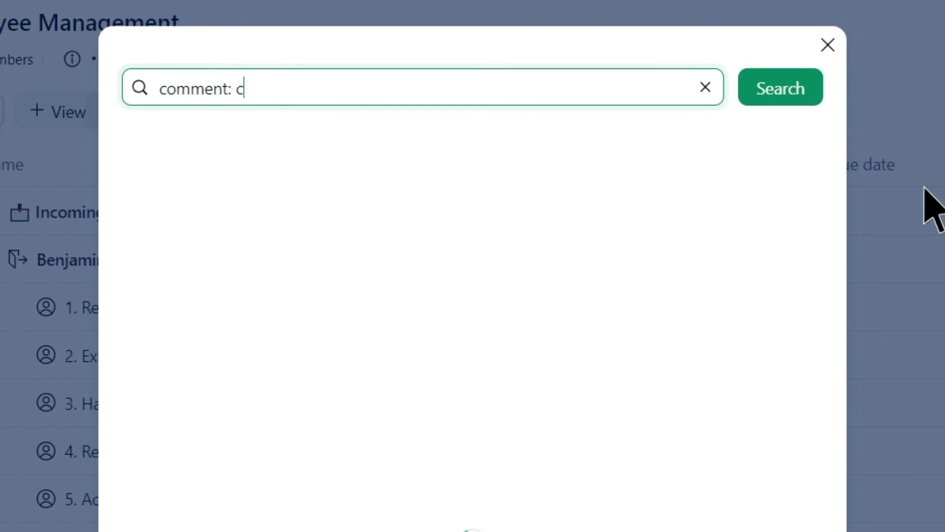
pyautogui.write('hecklist')
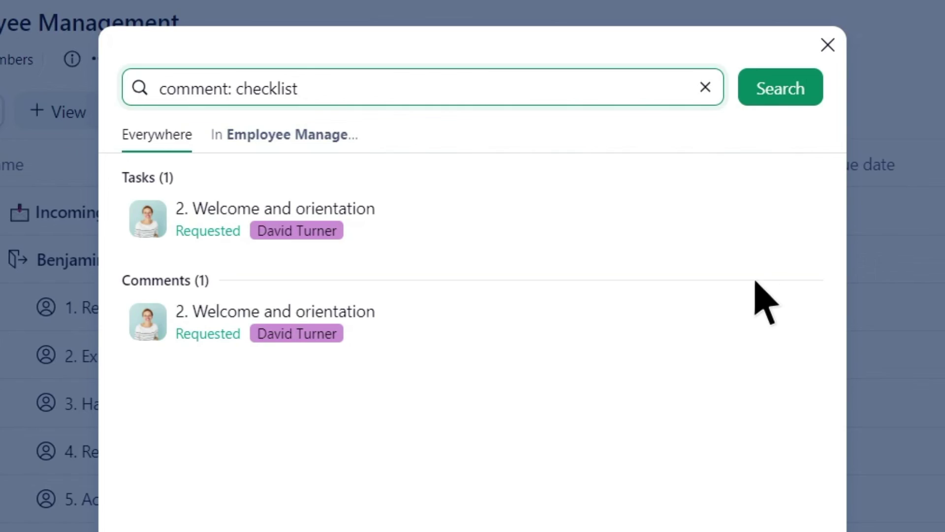
pyautogui.click(371, 326)
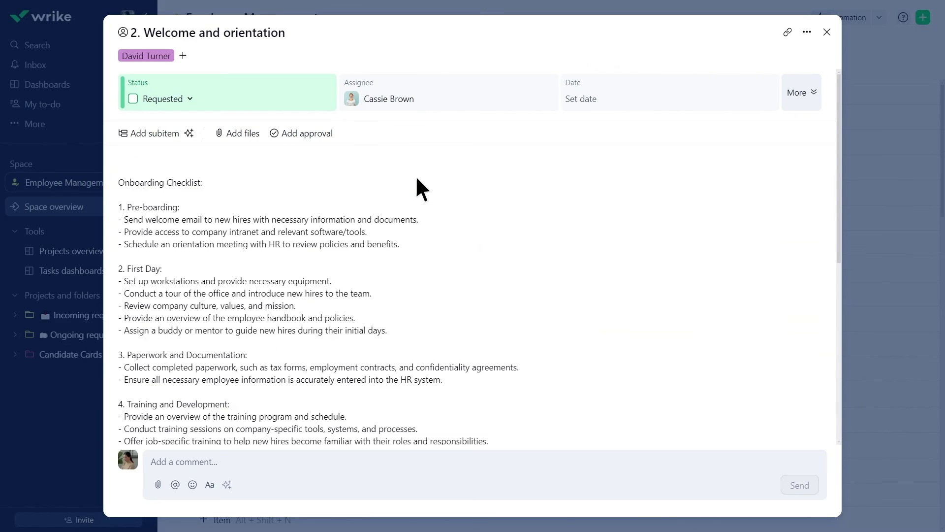